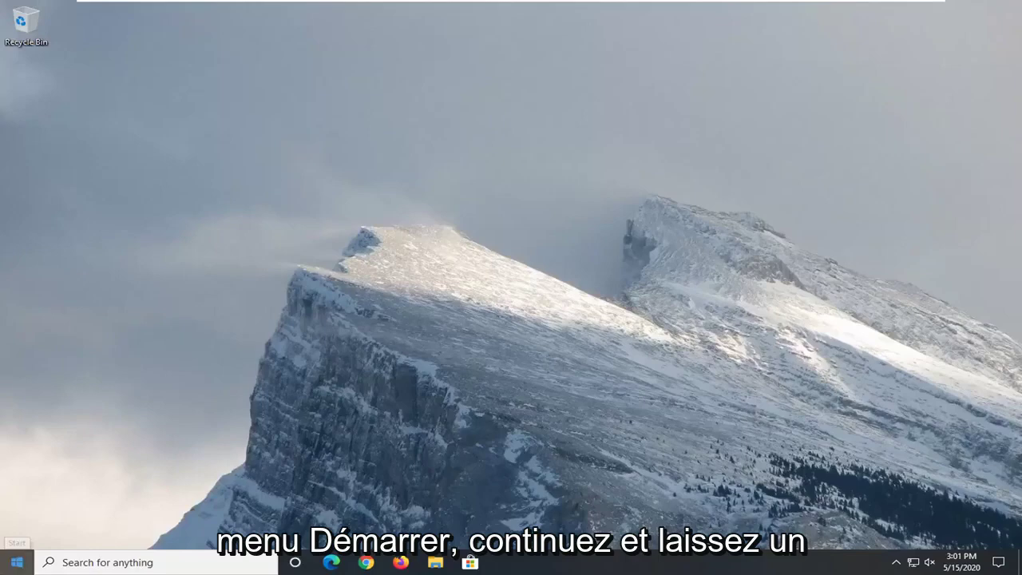
Search Windows for regedit and launch Registry Editor as administrator, allowing it to make changes to the device.
left_click(19, 564)
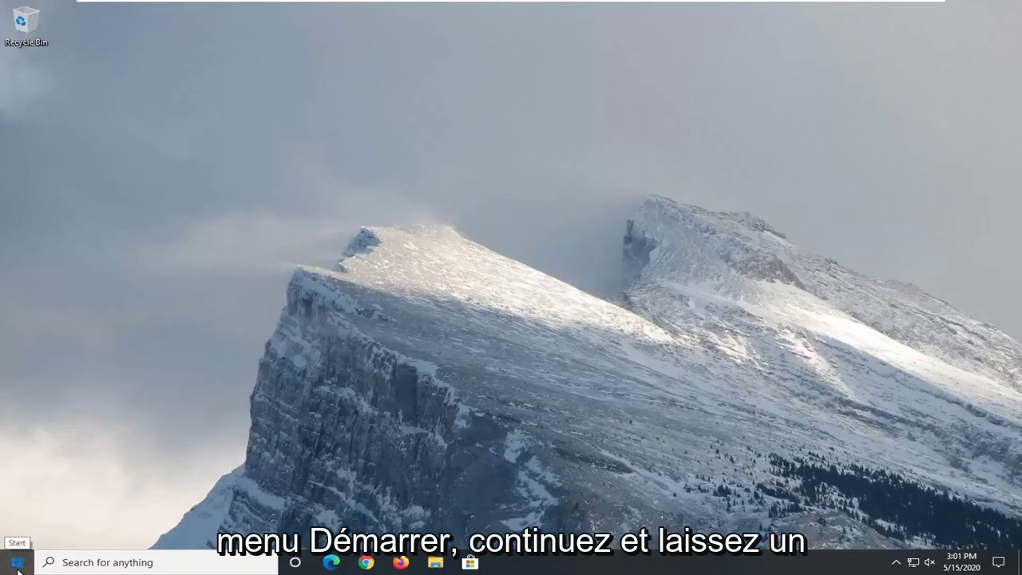
type("regedit")
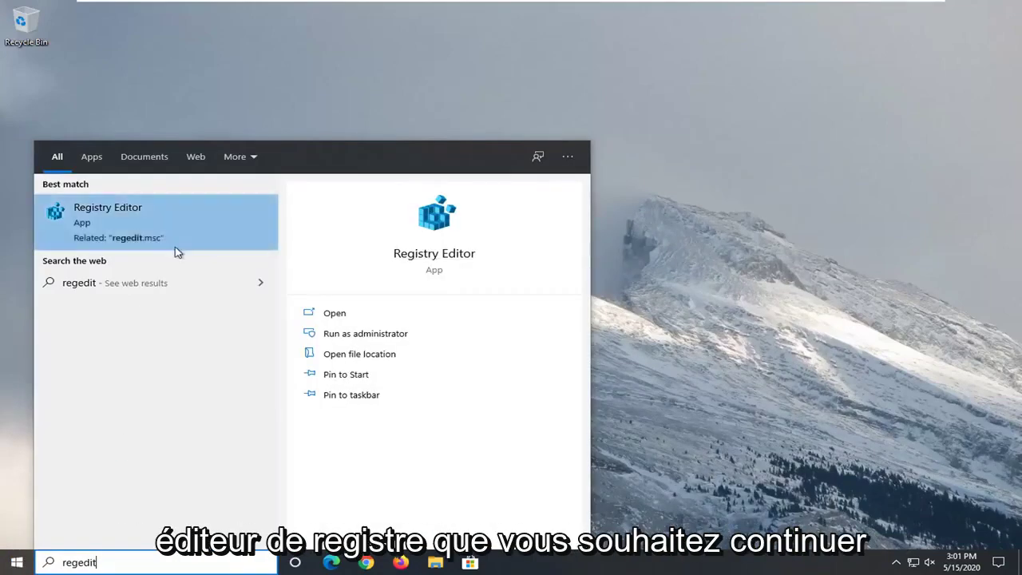
right_click(121, 229)
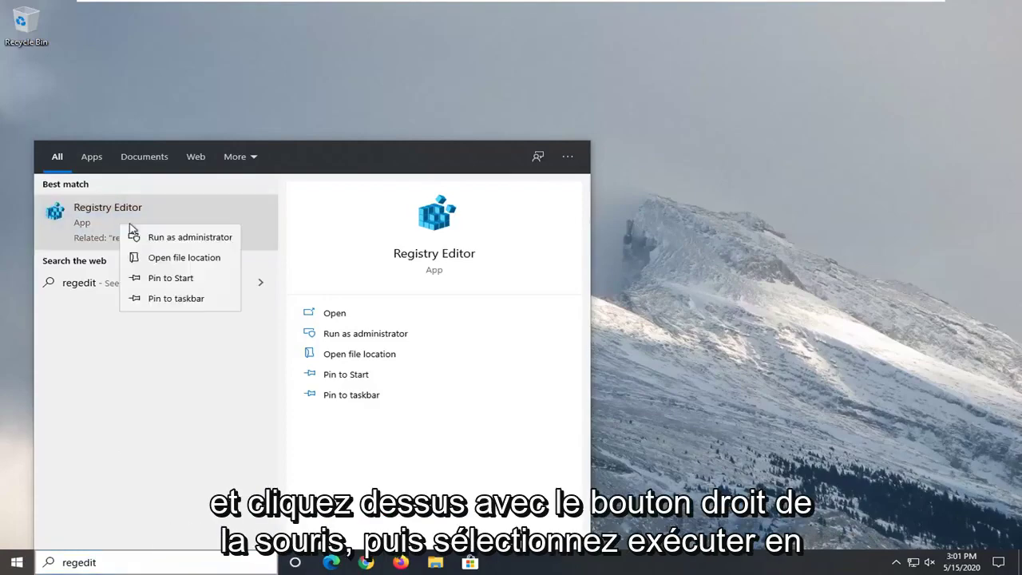
left_click(173, 239)
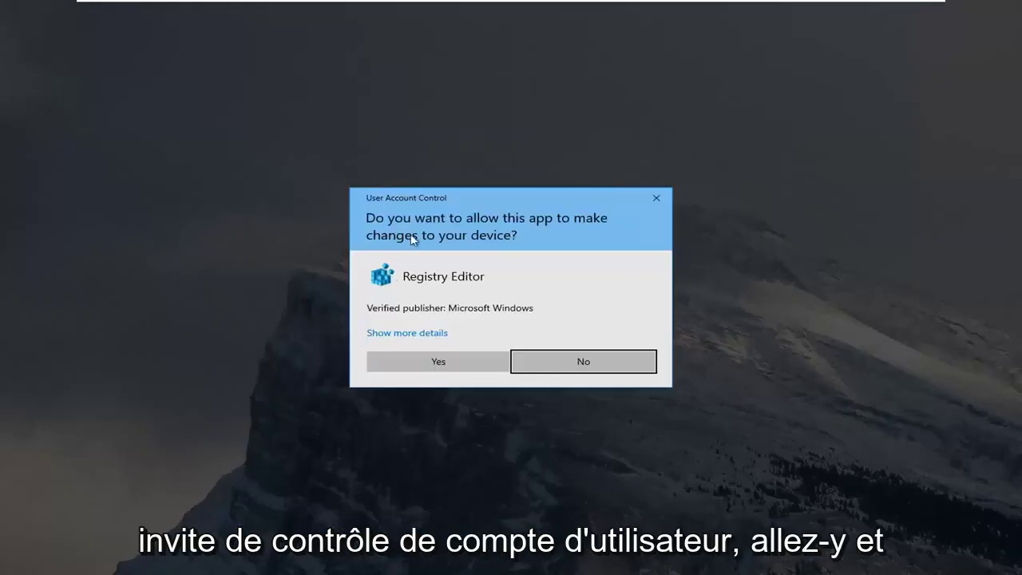
left_click(449, 363)
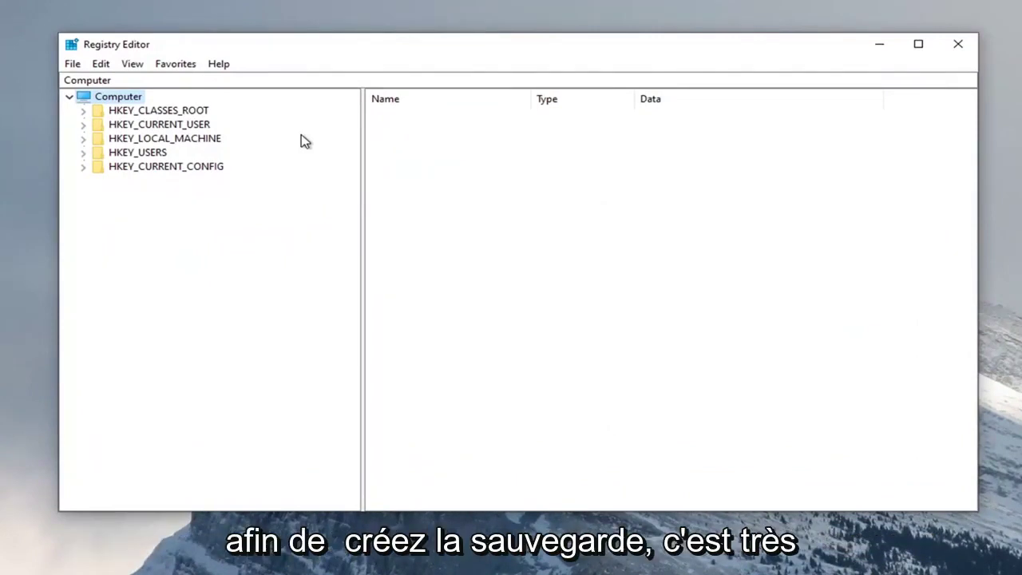
left_click(72, 64)
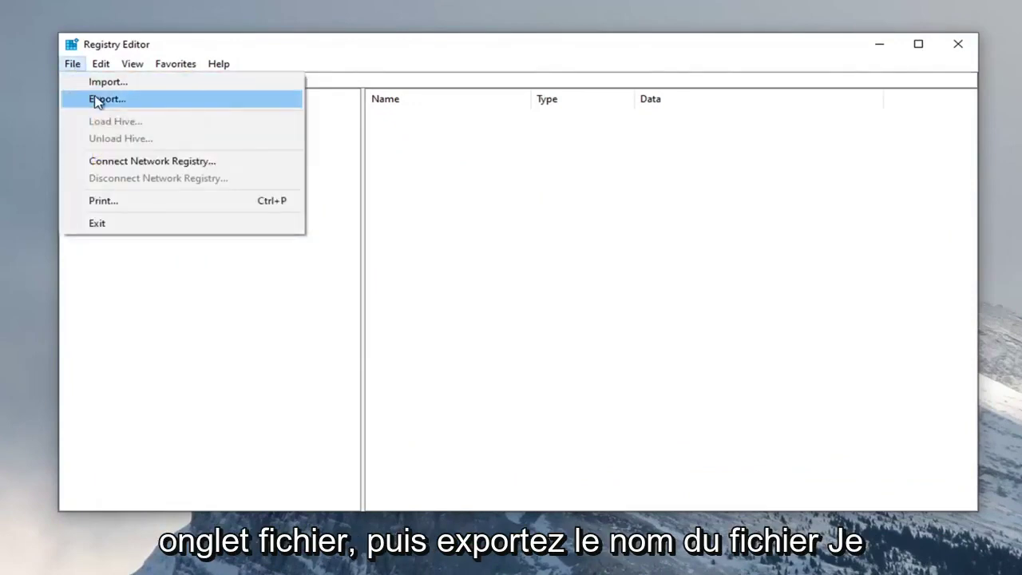
left_click(93, 99)
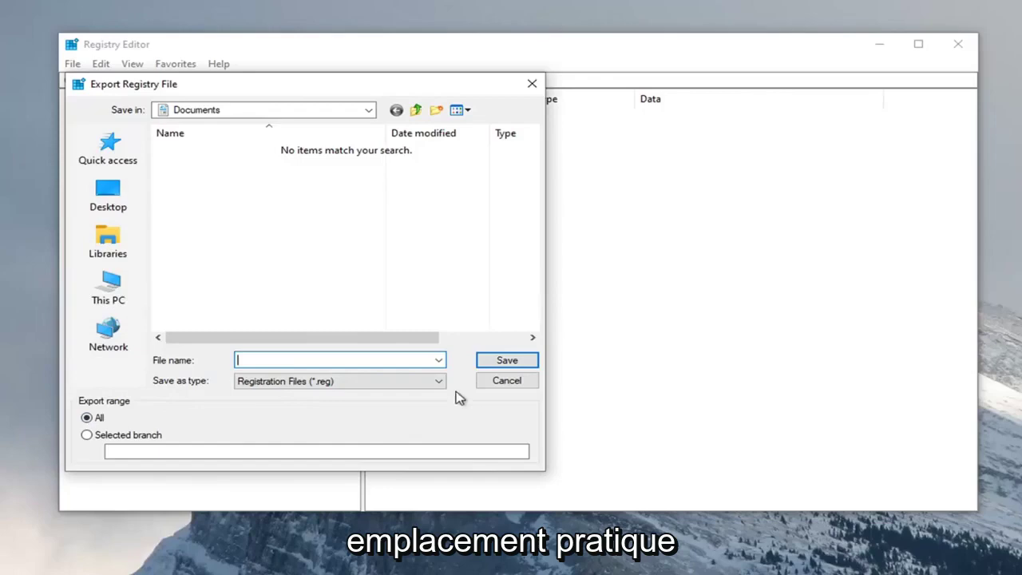
left_click(505, 380)
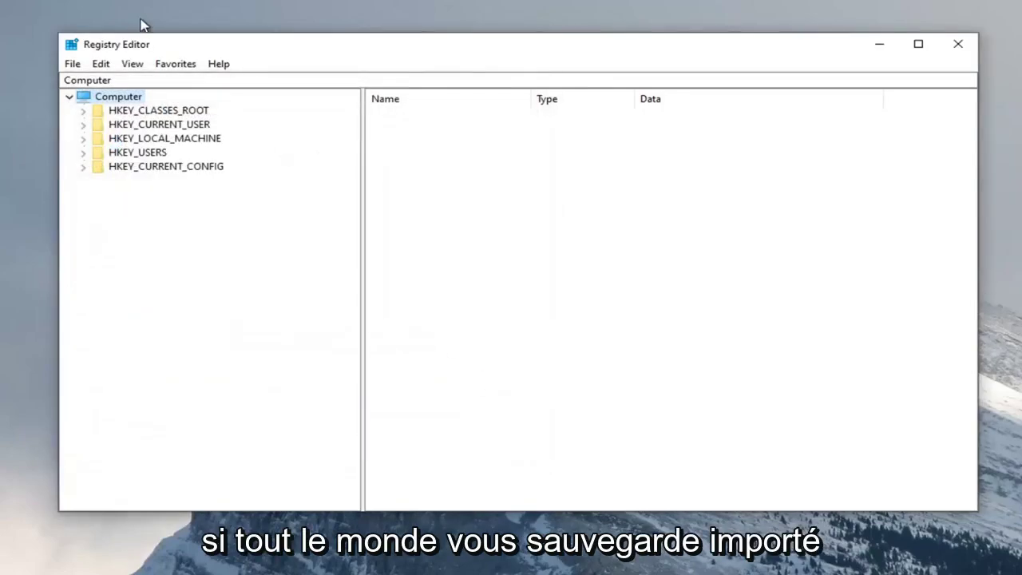
left_click(74, 66)
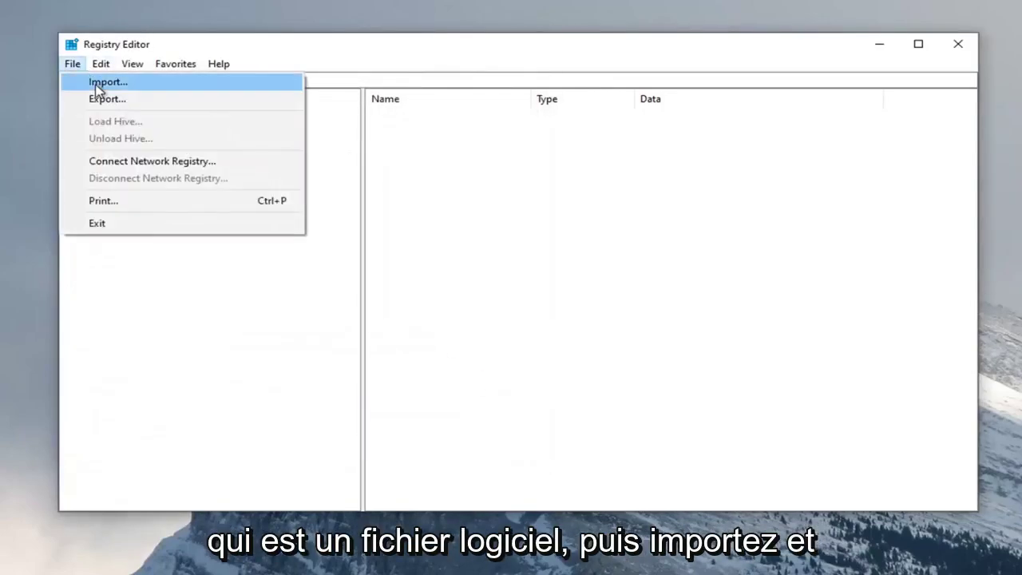
left_click(92, 83)
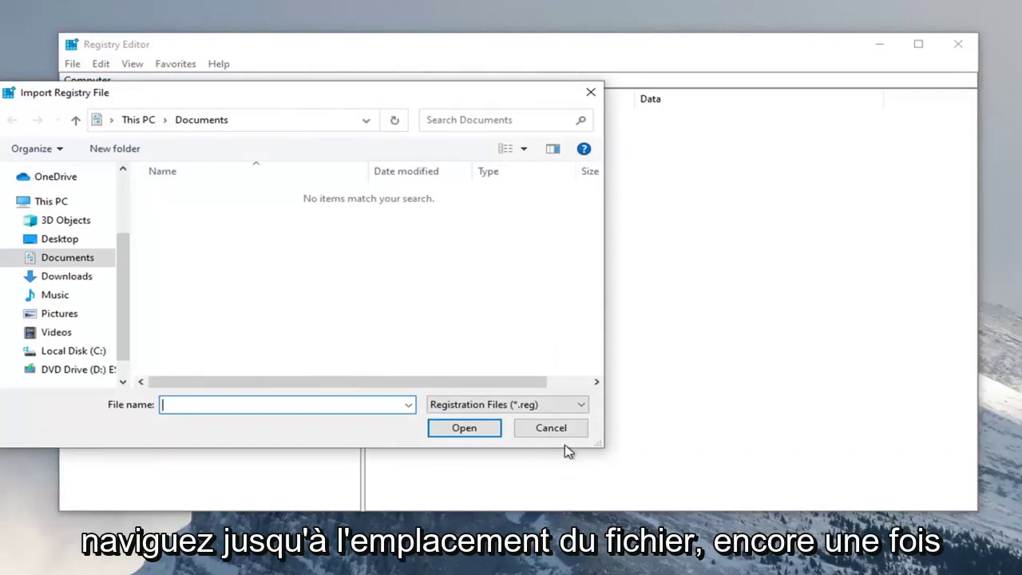
left_click(558, 428)
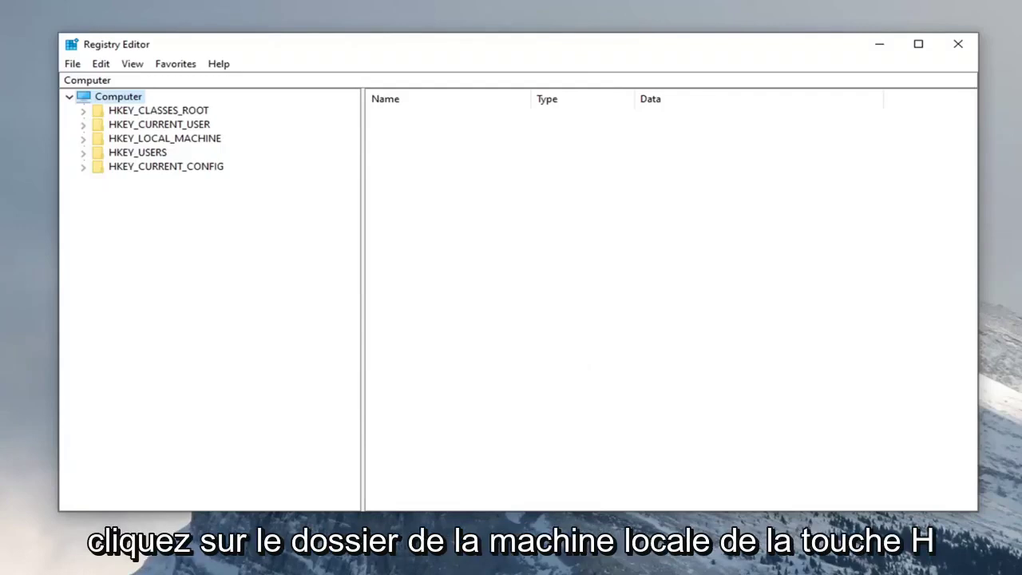
Expand the registry tree down to HKEY_LOCAL_MACHINE\SOFTWARE\Microsoft.
left_click(177, 141)
double_click(177, 141)
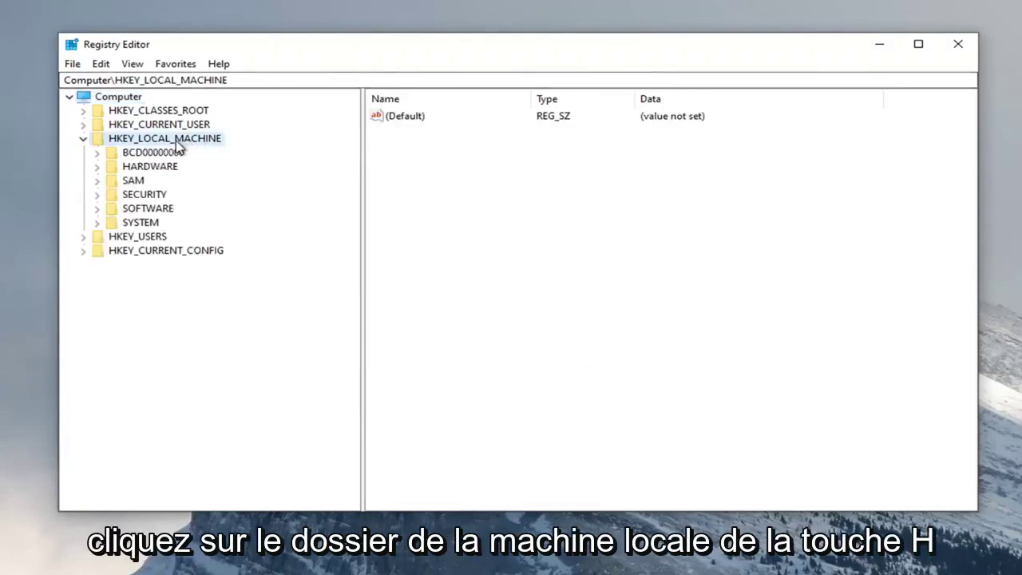
double_click(148, 210)
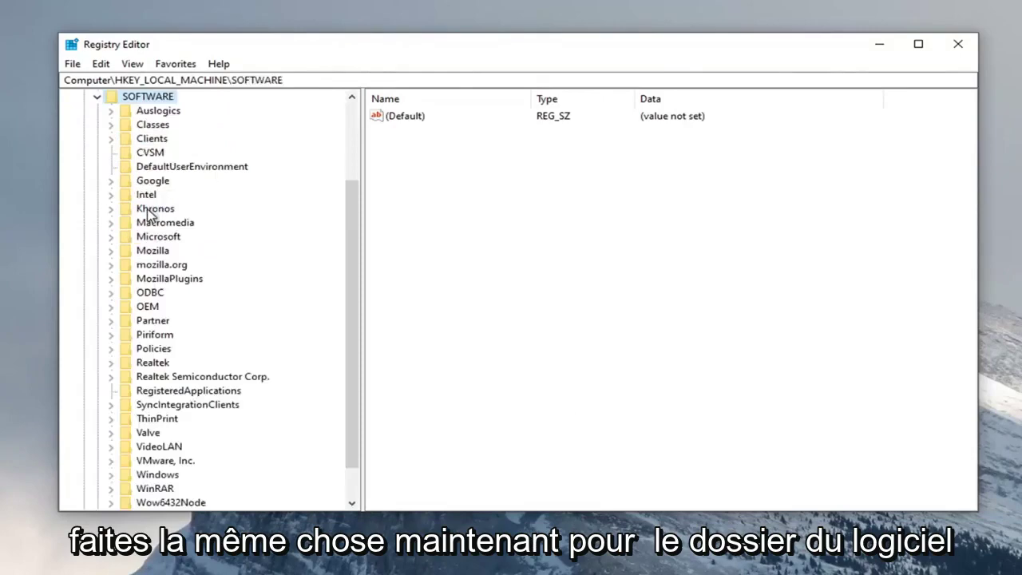
scroll(150, 210, "down", 1)
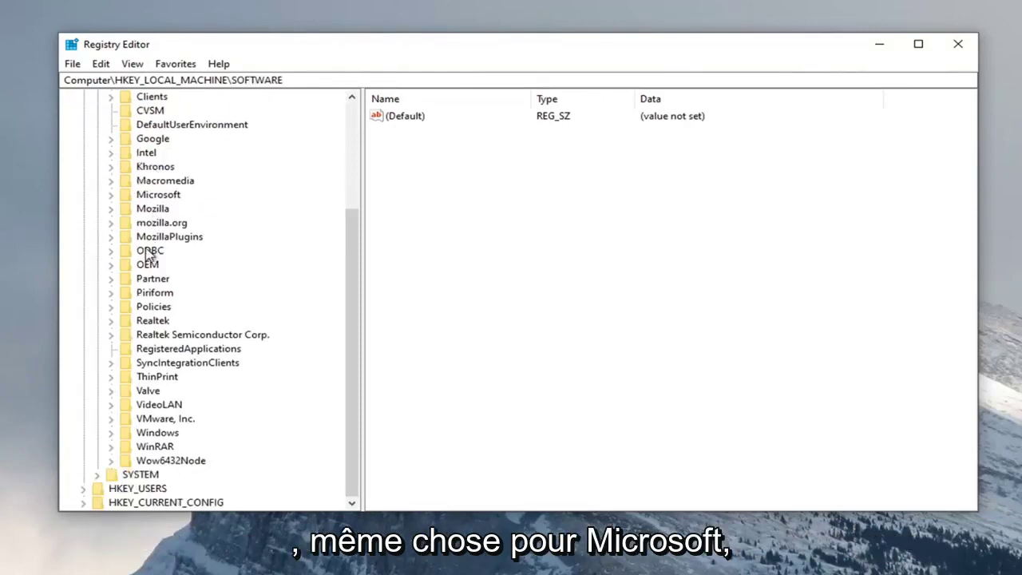
double_click(162, 195)
Open the Windows\CurrentVersion\SharedAccess key under the Microsoft key.
scroll(163, 204, "down", 20)
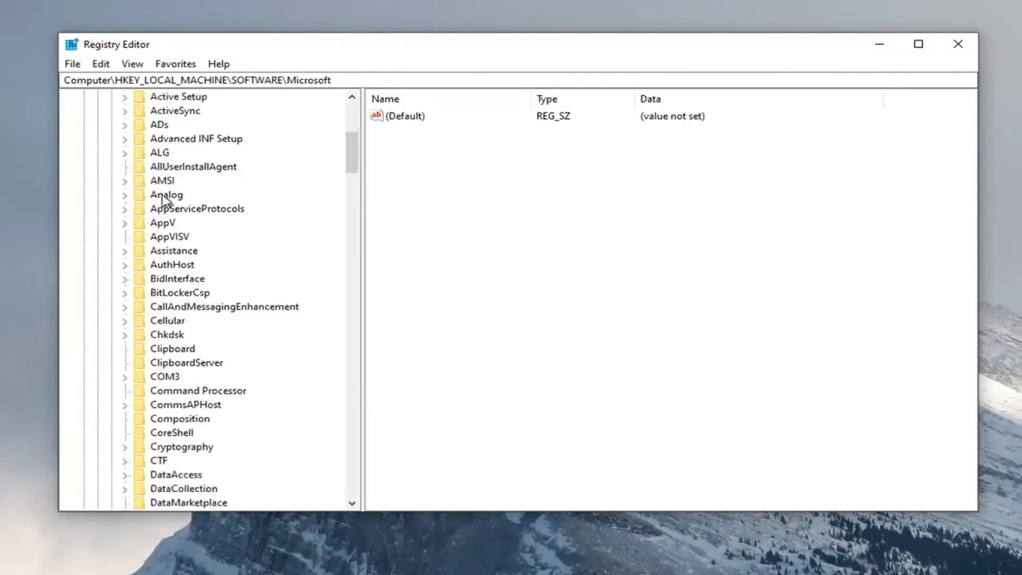
scroll(170, 224, "down", 20)
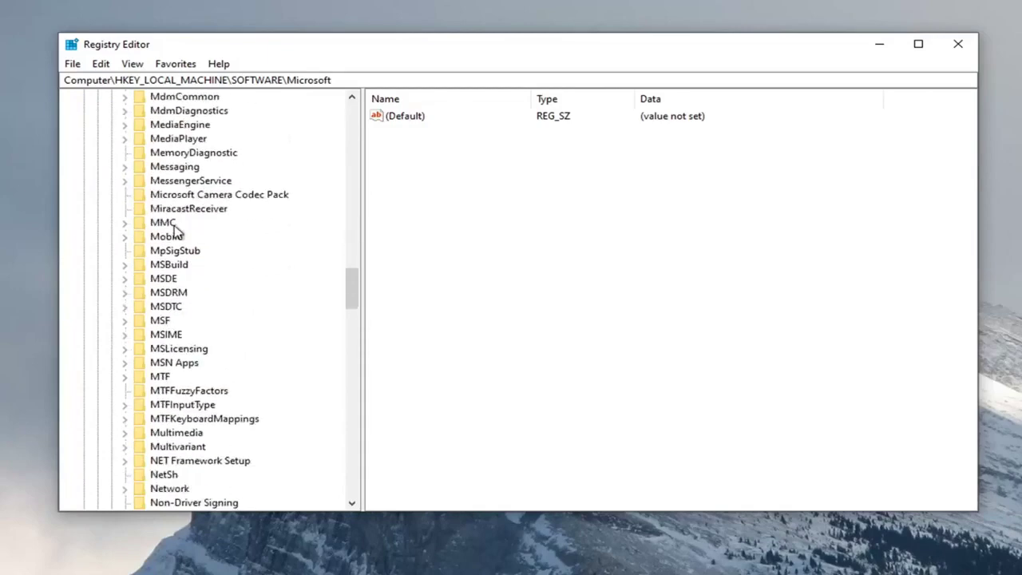
scroll(157, 327, "down", 13)
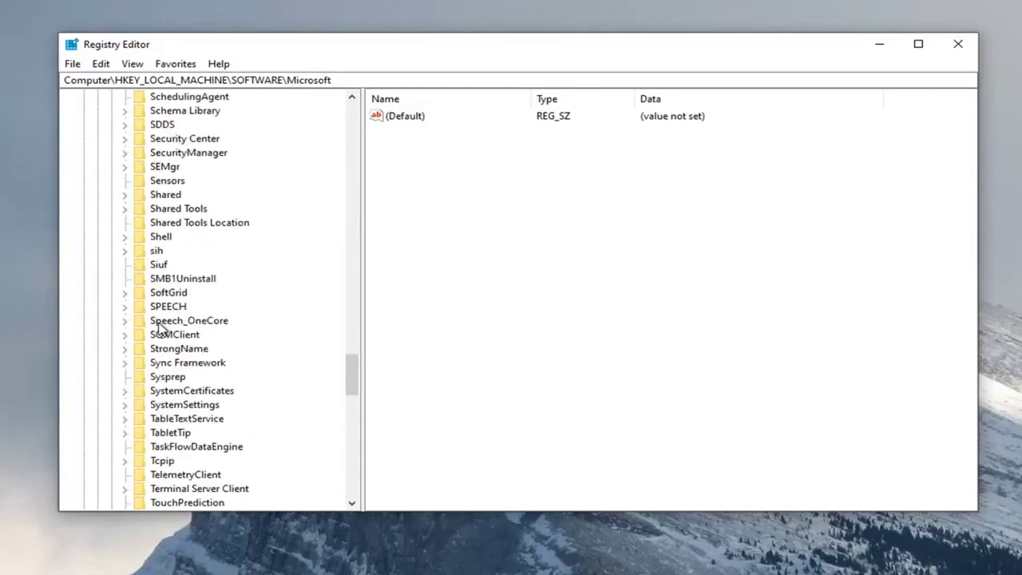
scroll(157, 339, "down", 2)
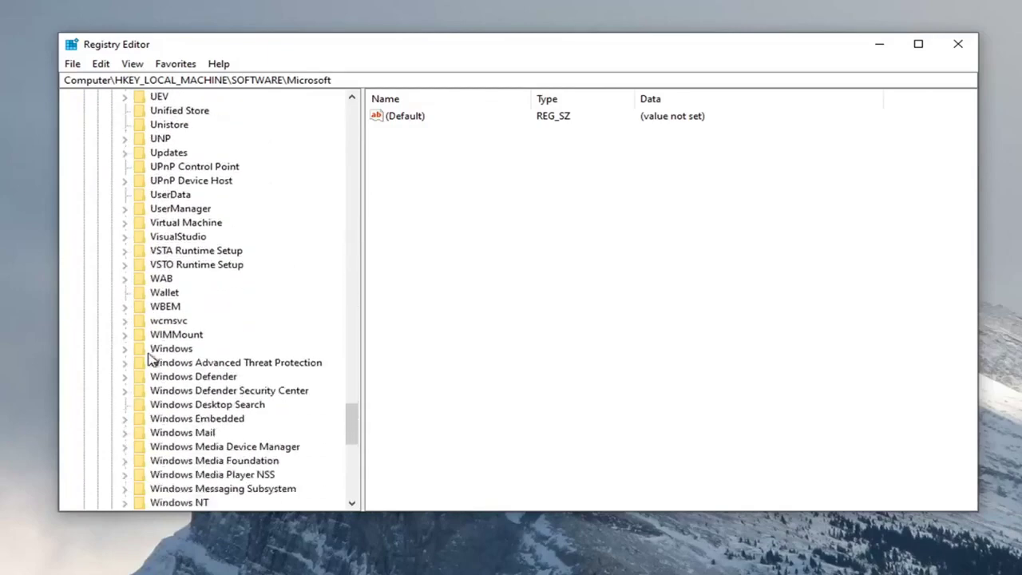
double_click(160, 349)
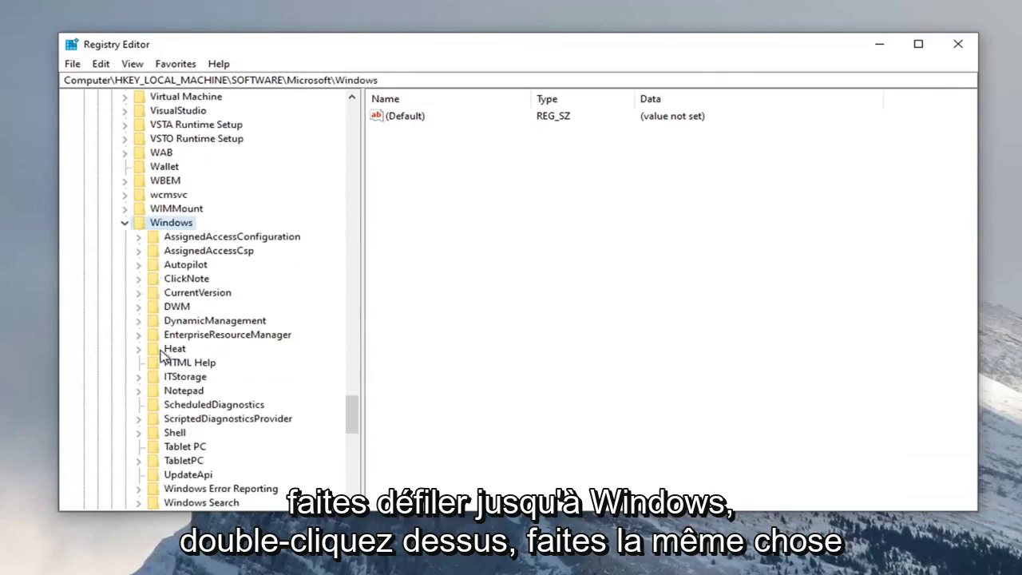
double_click(192, 294)
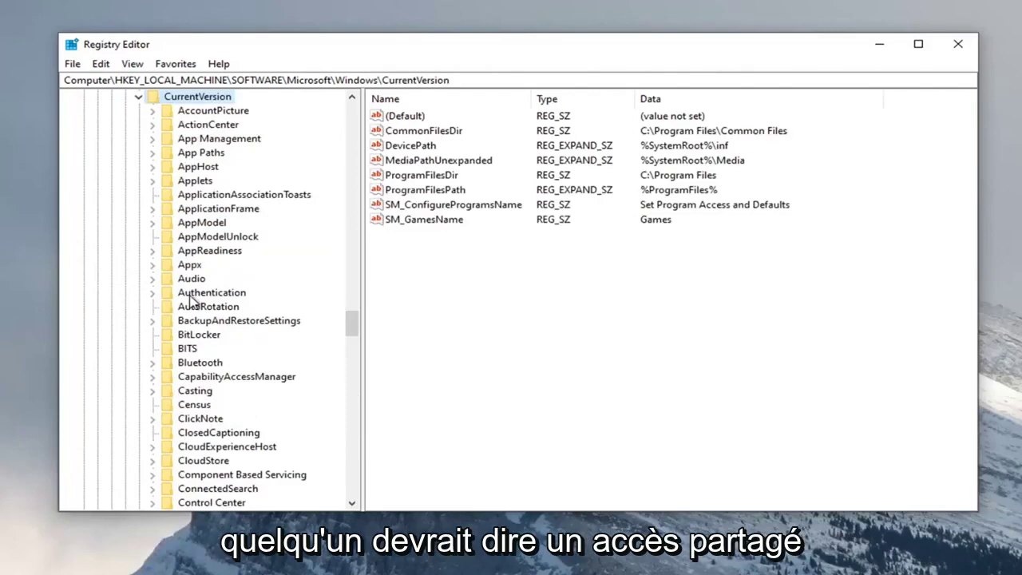
scroll(190, 300, "down", 20)
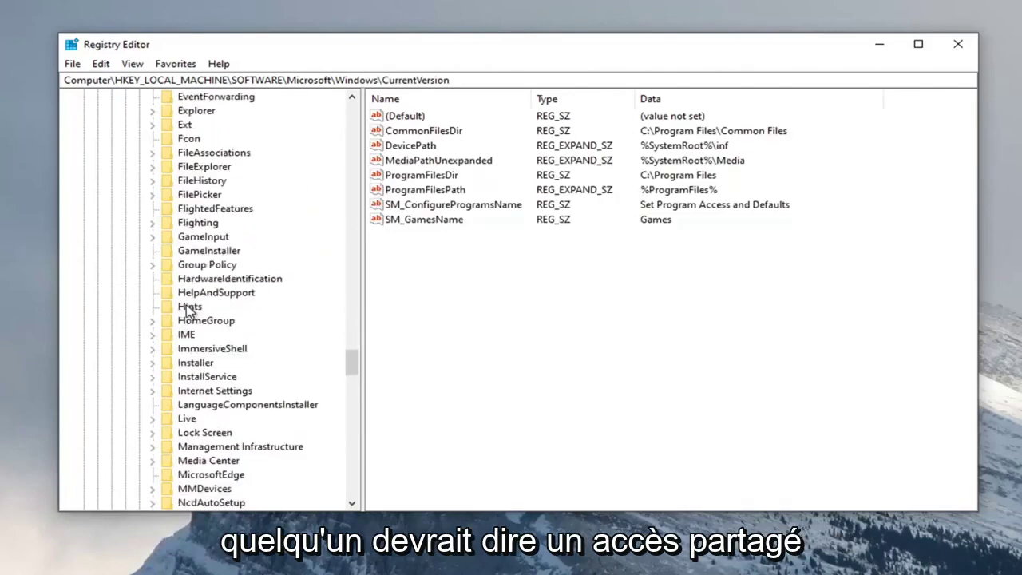
scroll(182, 333, "down", 7)
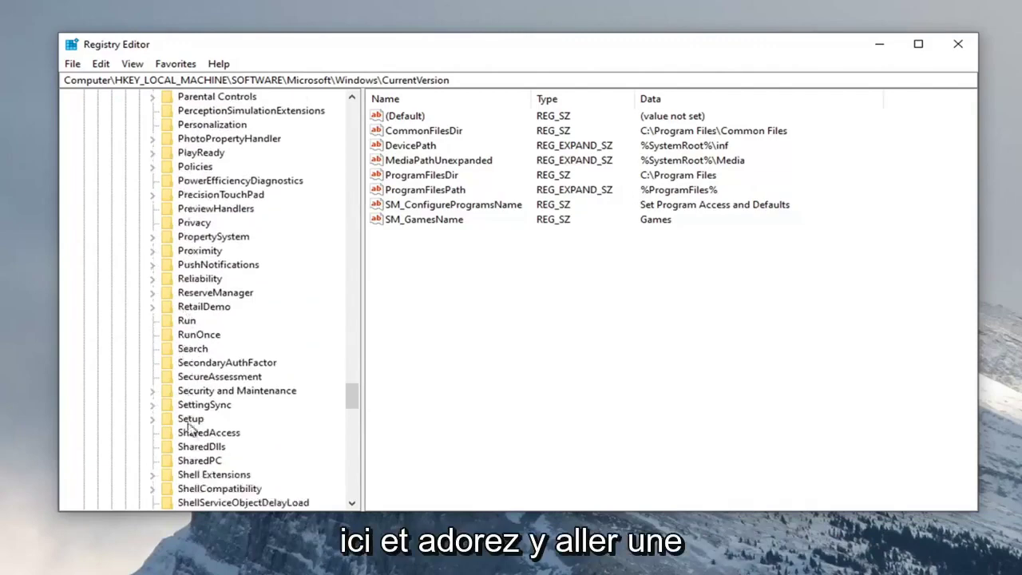
left_click(190, 436)
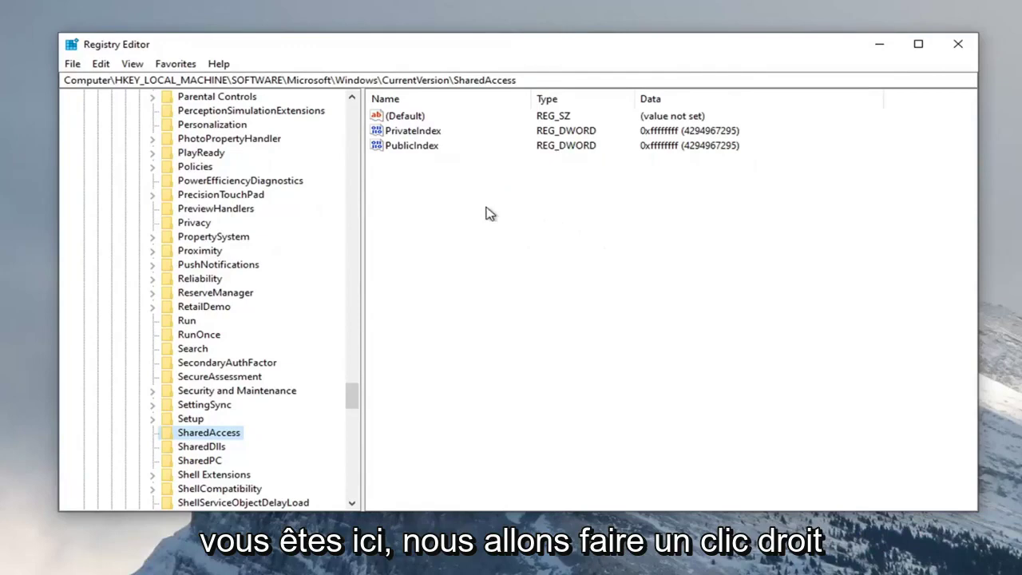
Create a new DWORD (32-bit) value named EnableRebootPersistConnection in the SharedAccess key.
right_click(438, 198)
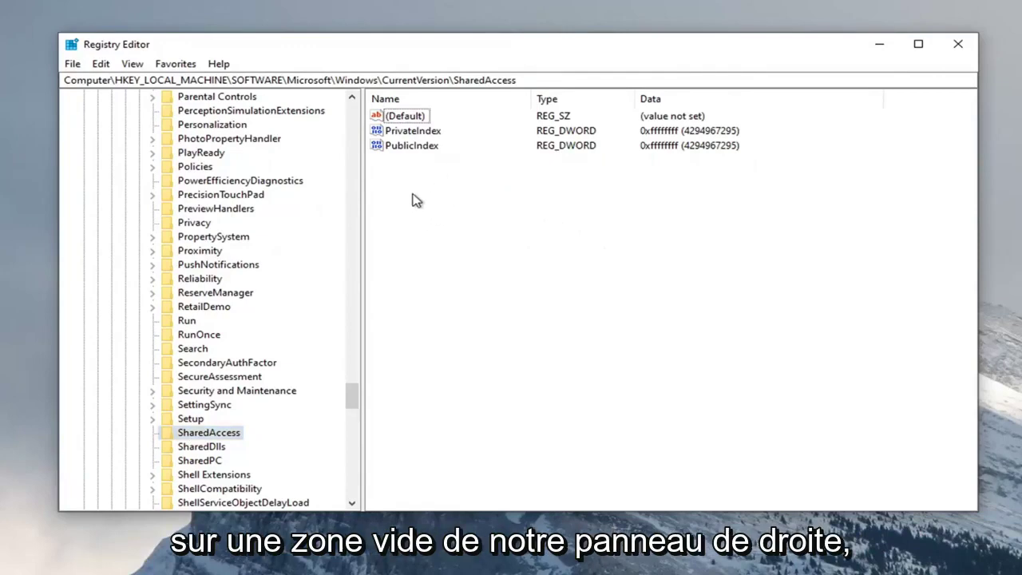
right_click(413, 196)
mouse_move(456, 204)
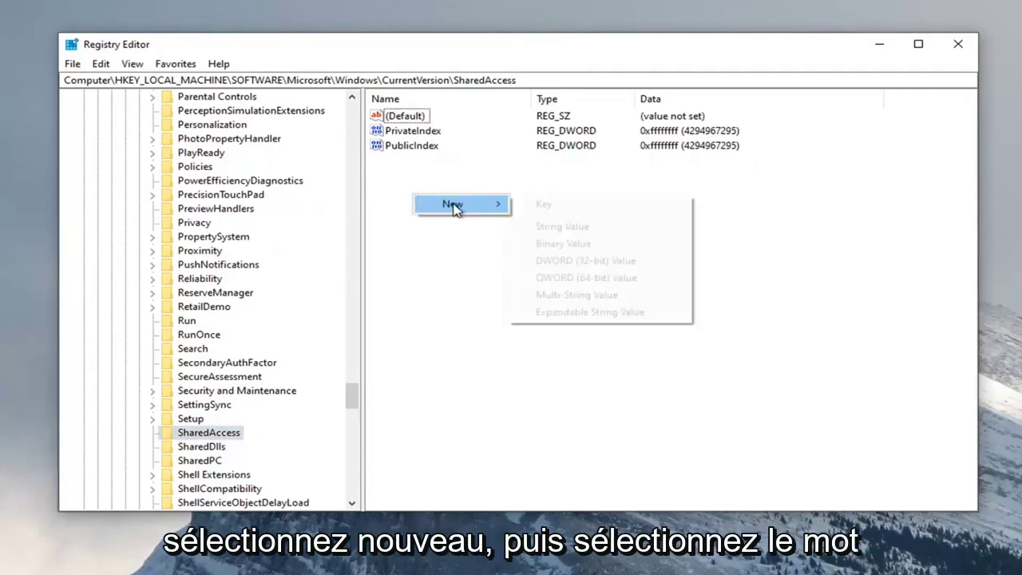
left_click(594, 261)
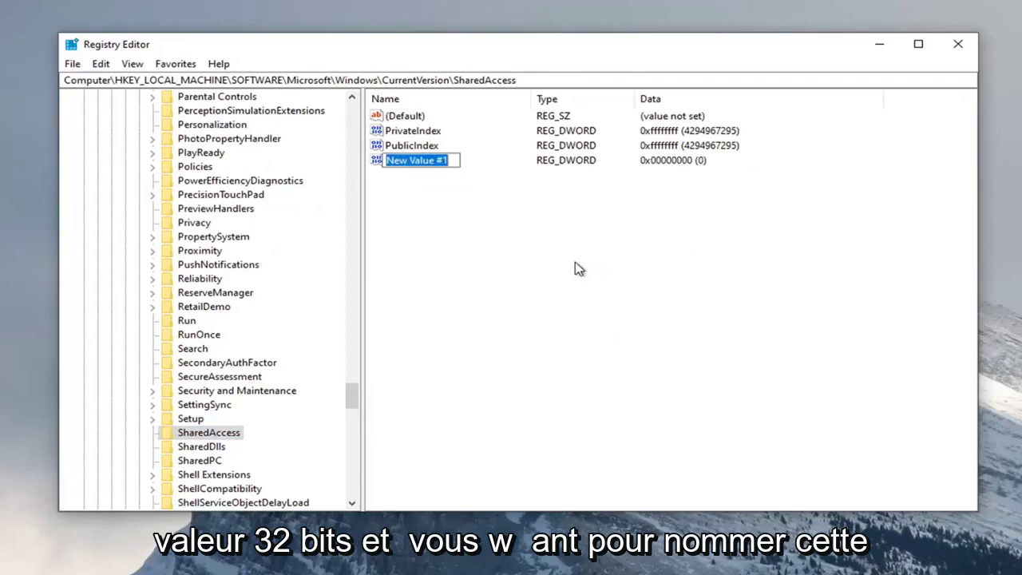
type("EnableRe")
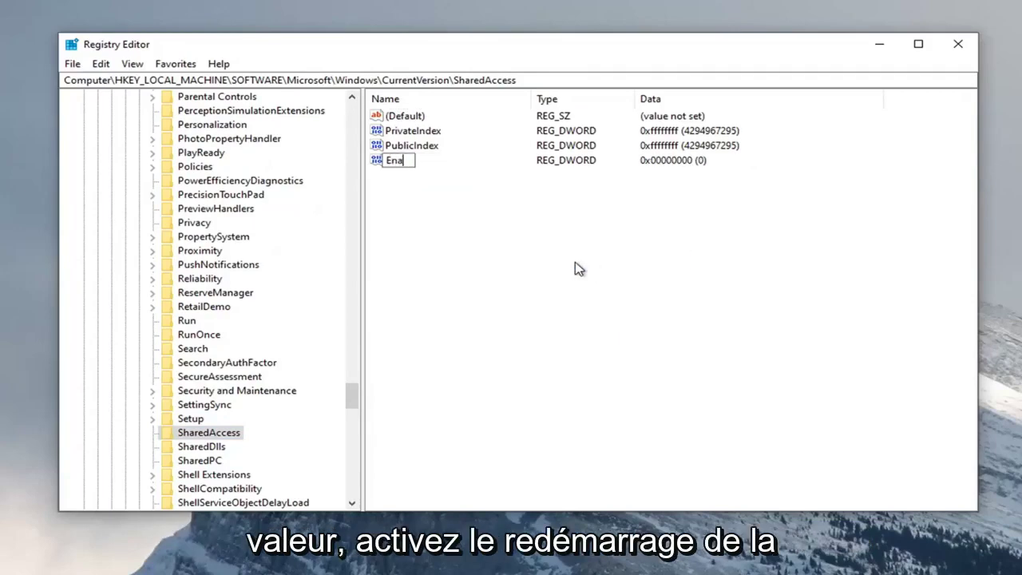
type("bootPers")
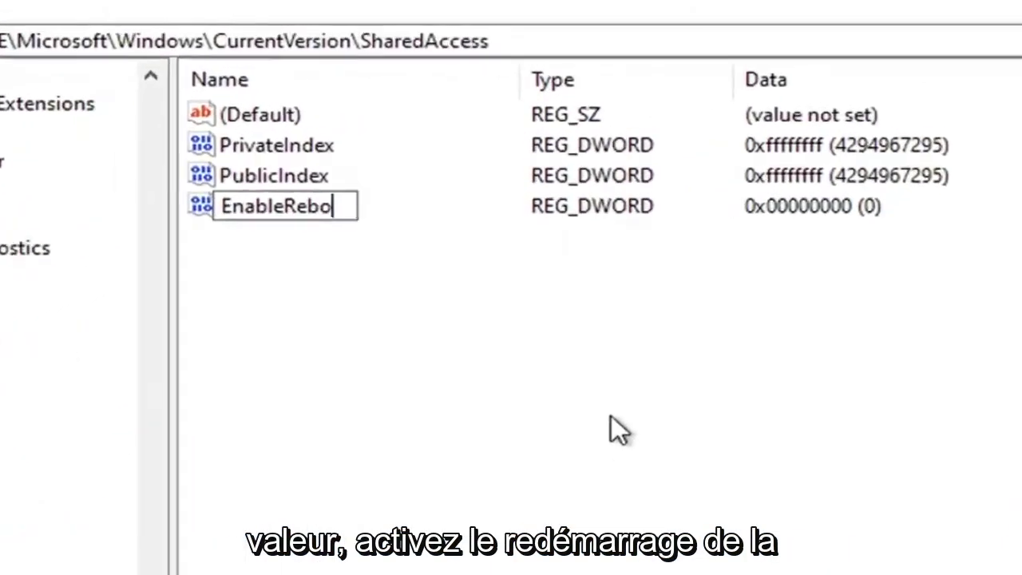
type("ist")
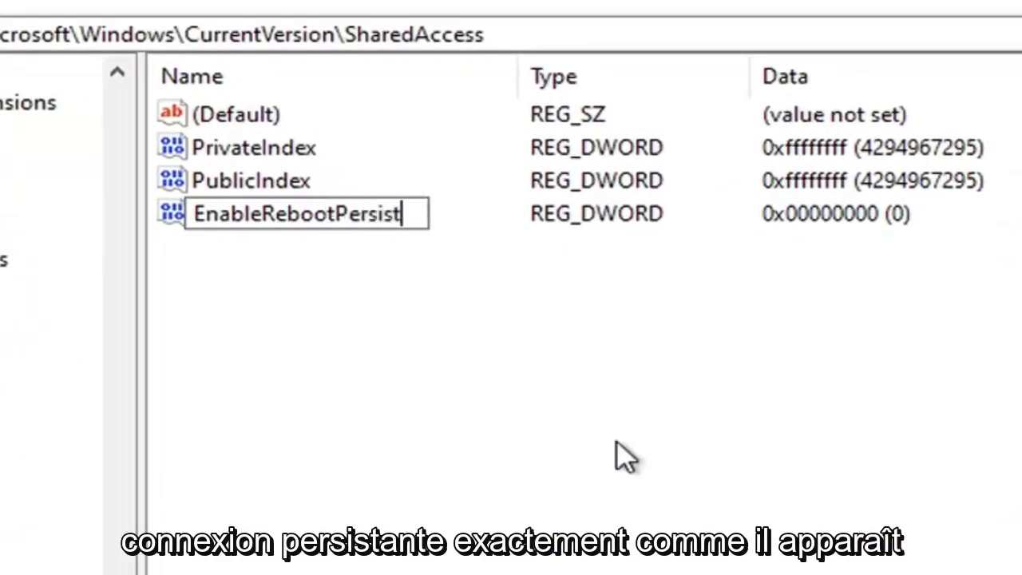
type("Connect")
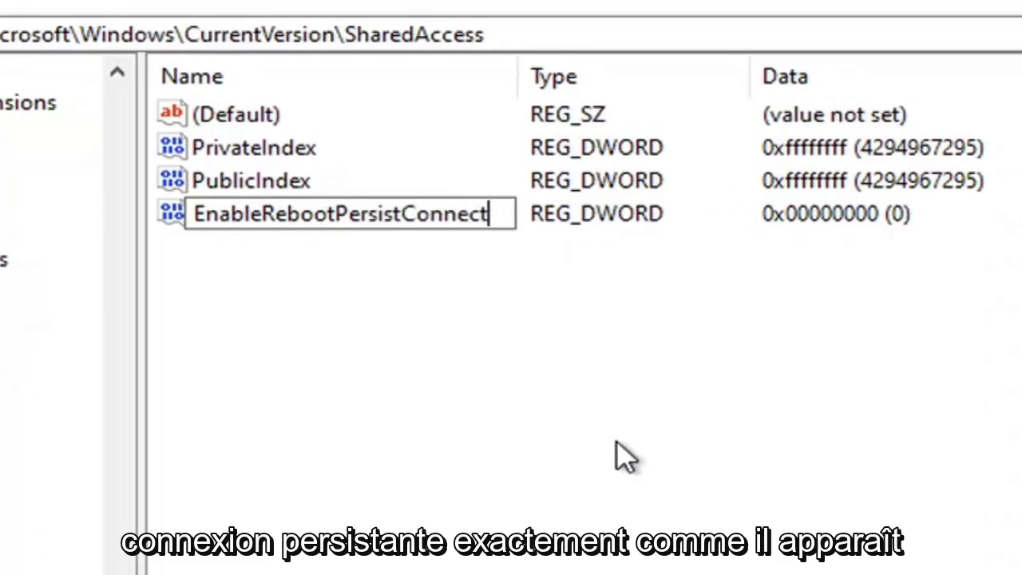
type("ion")
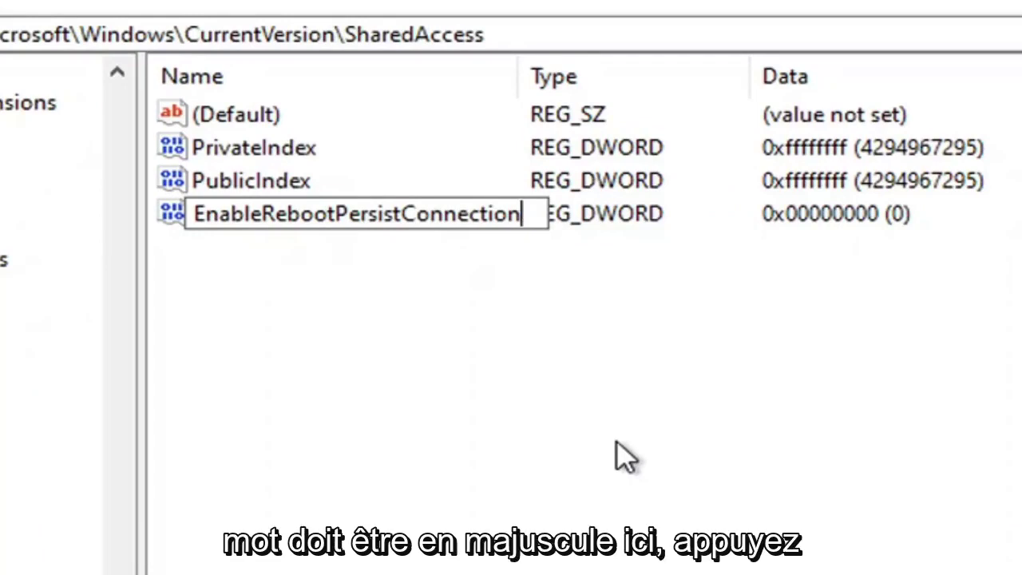
key("Return")
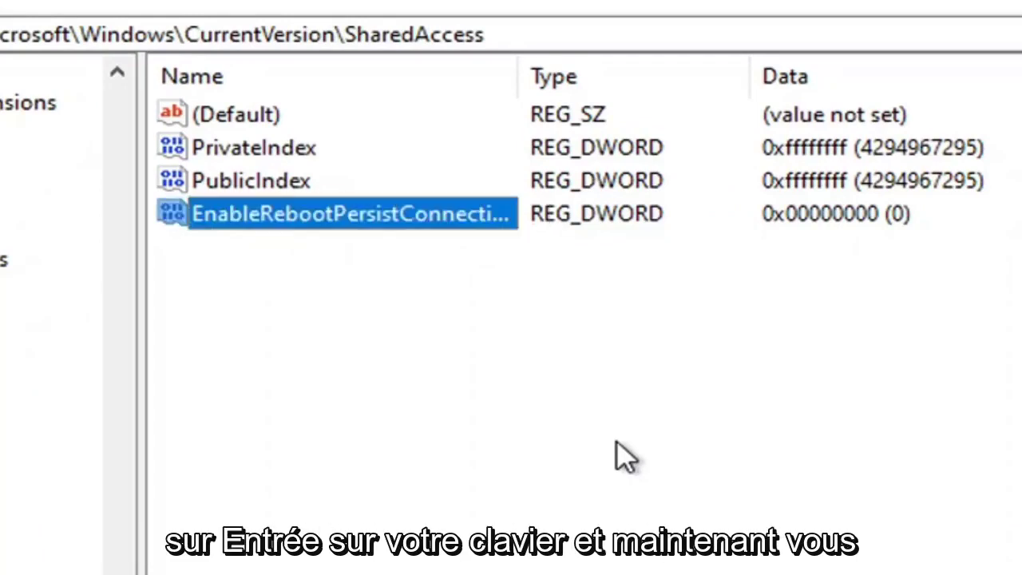
Set the value data of EnableRebootPersistConnection to 1, keeping the hexadecimal base.
double_click(308, 228)
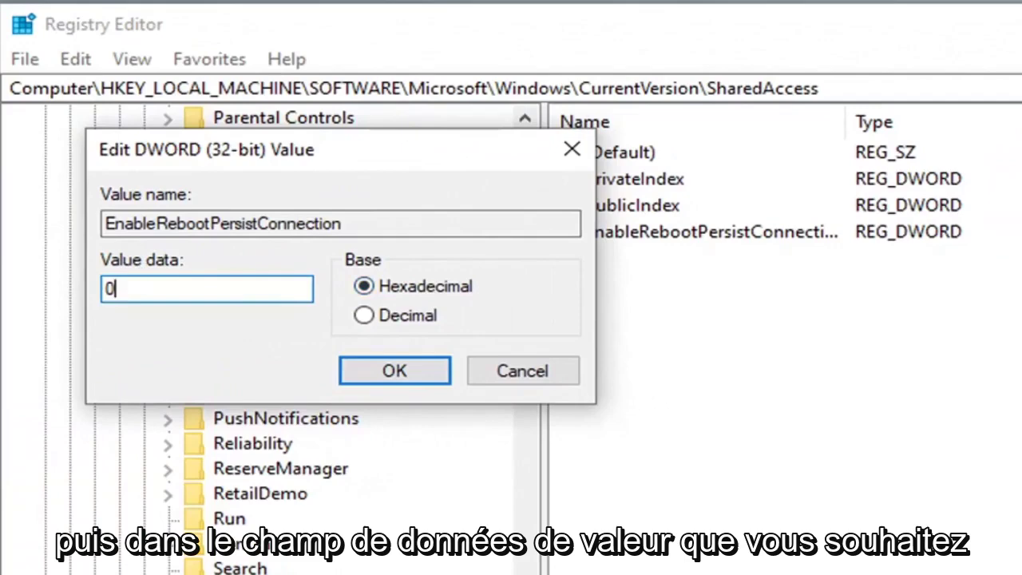
key("ctrl+a")
key("BackSpace")
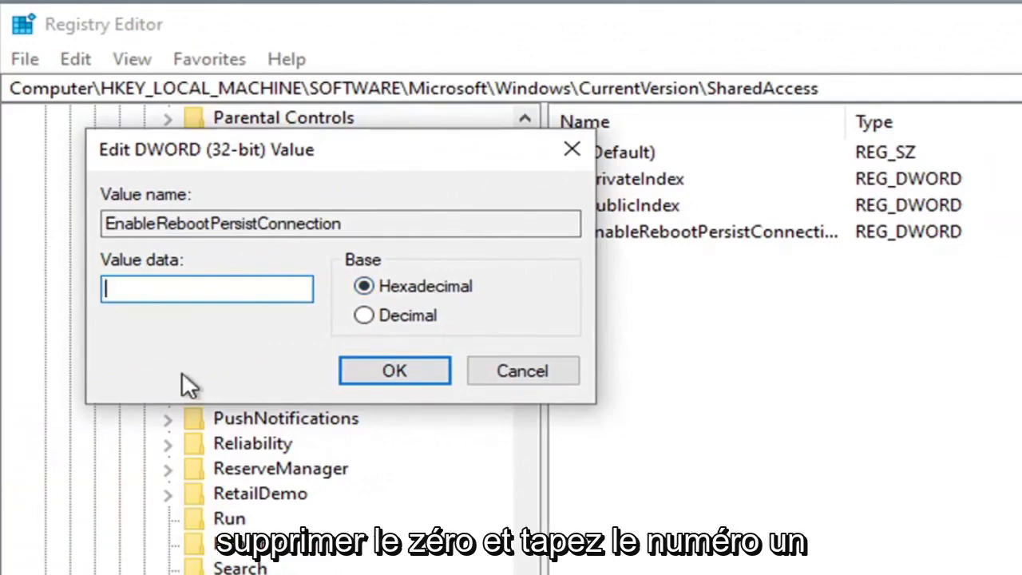
type("1")
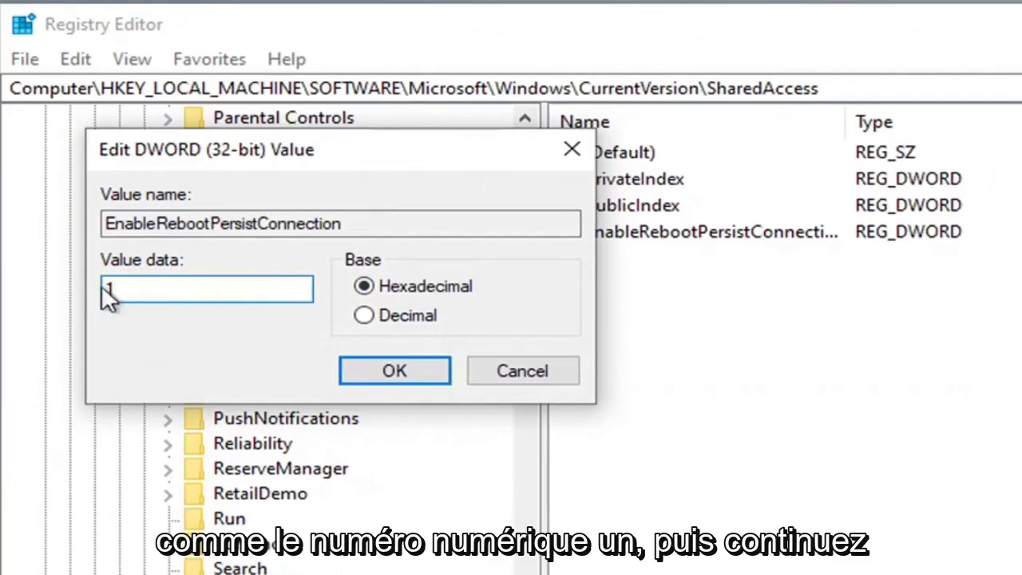
left_click(371, 372)
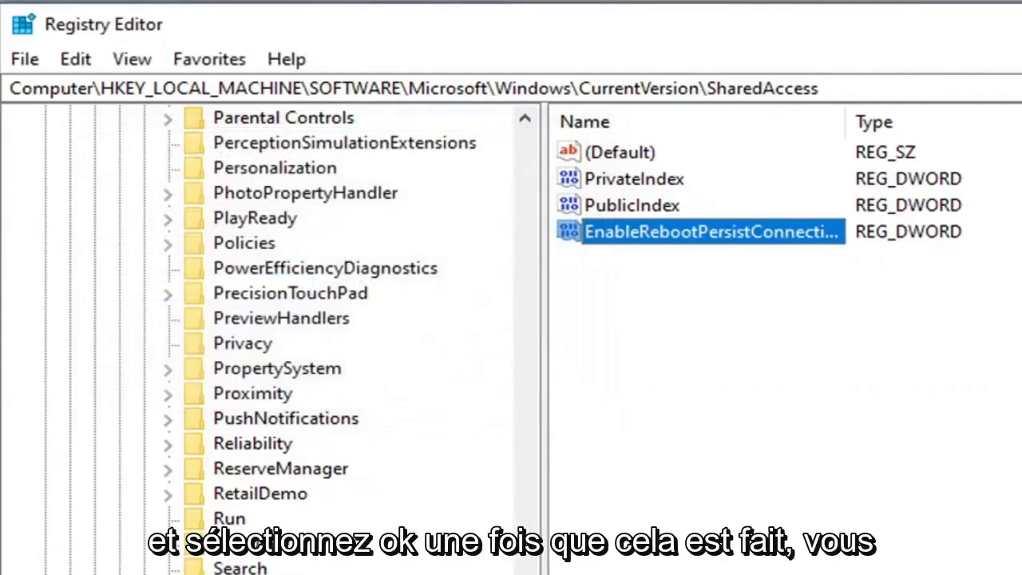
Collapse the Microsoft, SOFTWARE and HKEY_LOCAL_MACHINE branches back to the Computer root and close the registry window.
scroll(166, 343, "up", 8)
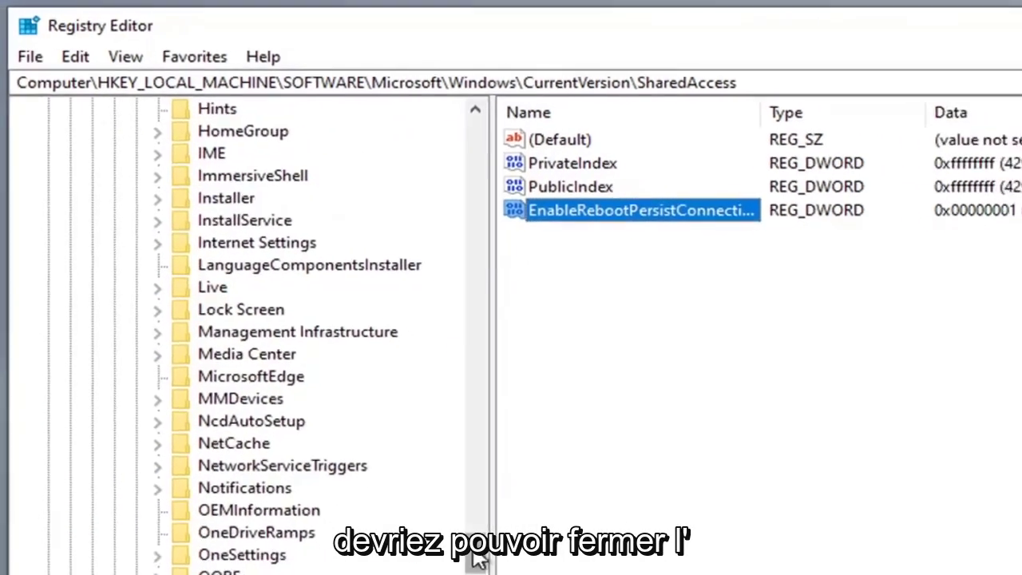
left_click_drag(478, 559, 470, 401)
scroll(167, 482, "up", 10)
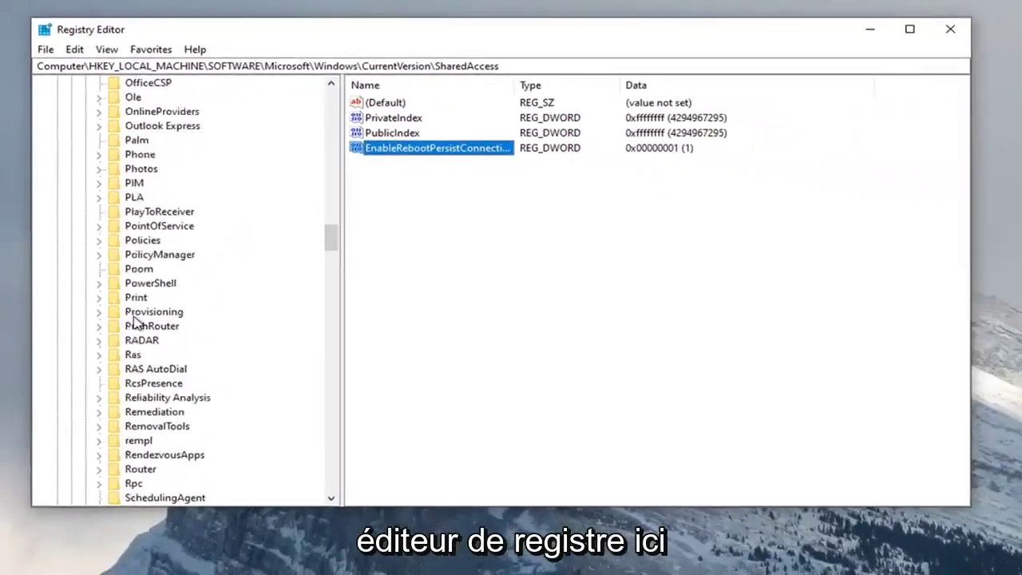
scroll(134, 321, "up", 20)
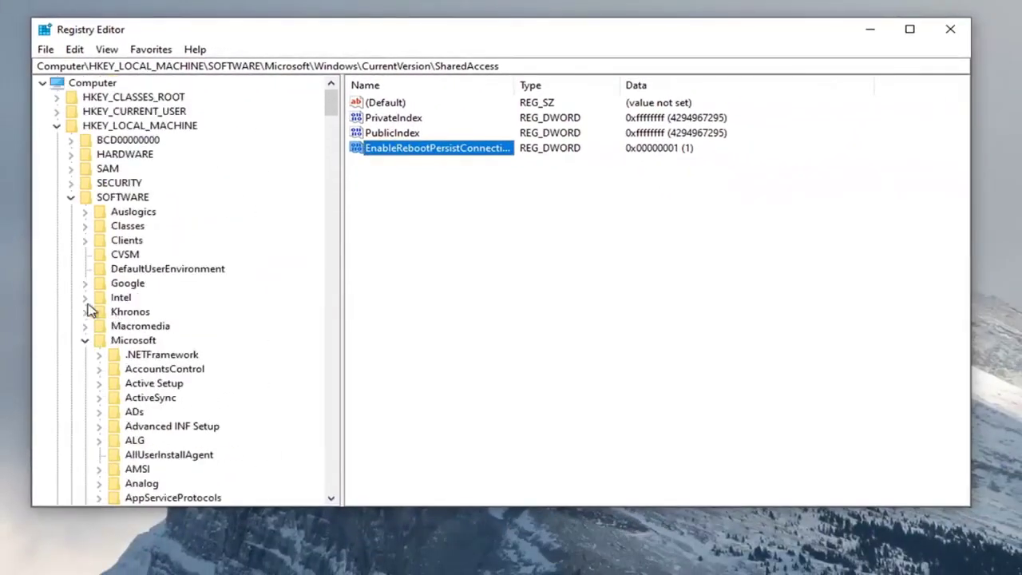
left_click(82, 342)
left_click(84, 340)
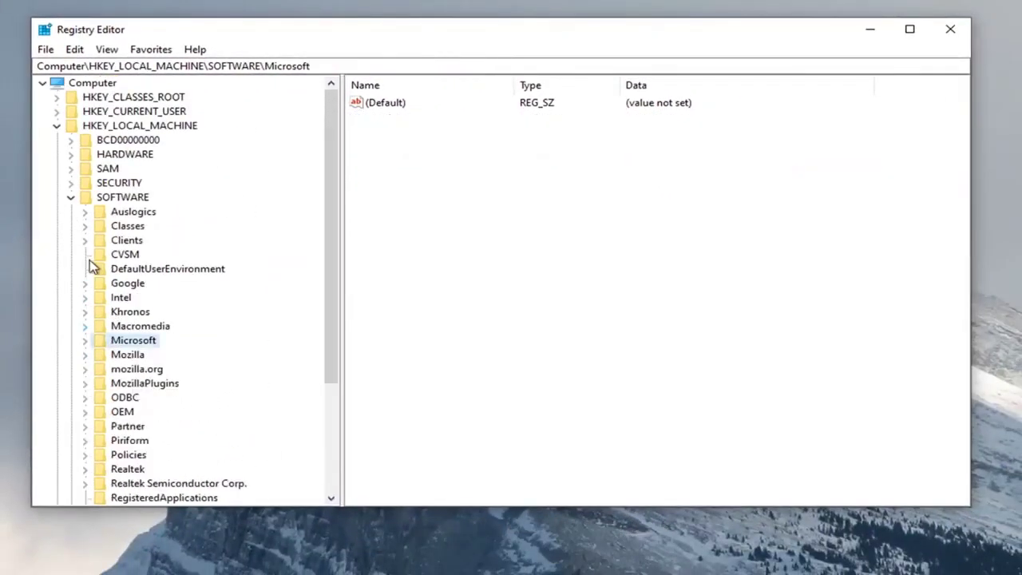
left_click(70, 197)
left_click(56, 126)
left_click(83, 83)
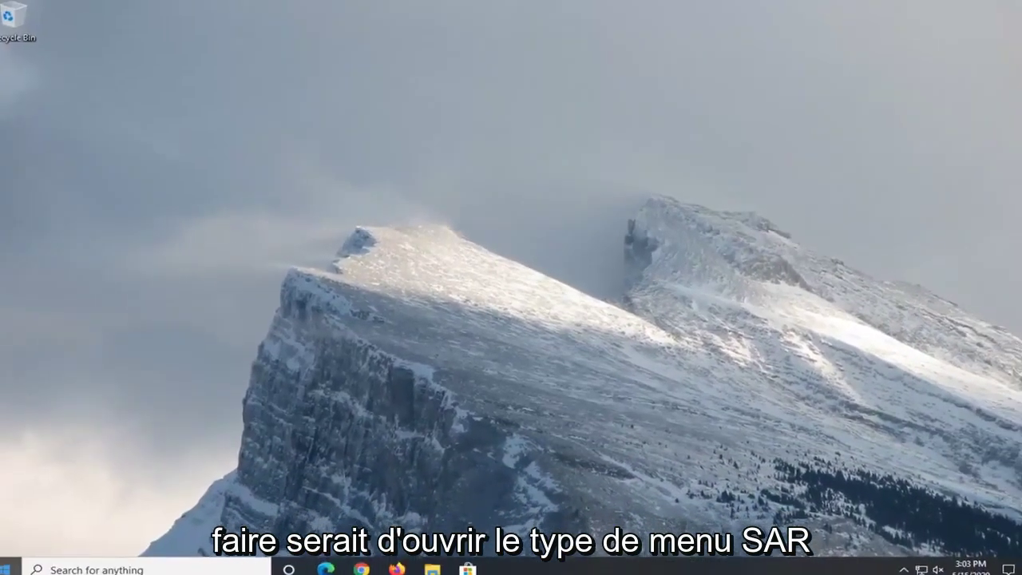
Search Windows for services and open the Services app.
key("super")
type("serv")
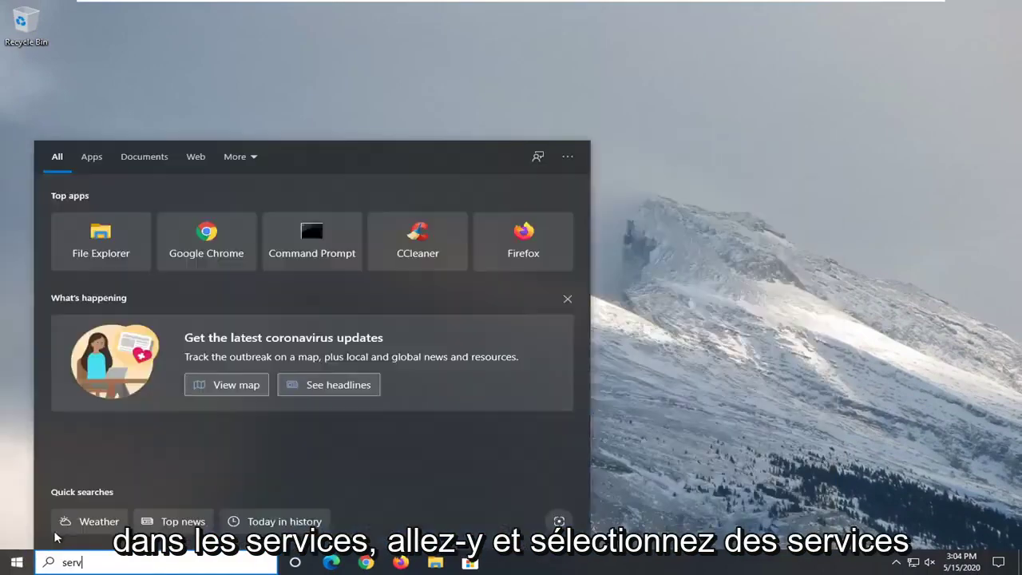
type("ices")
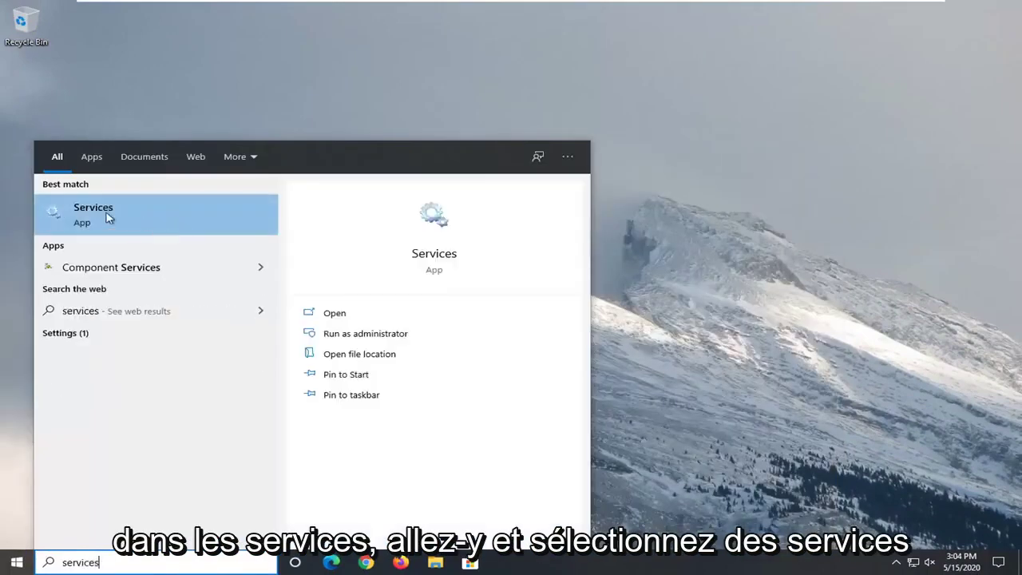
left_click(108, 217)
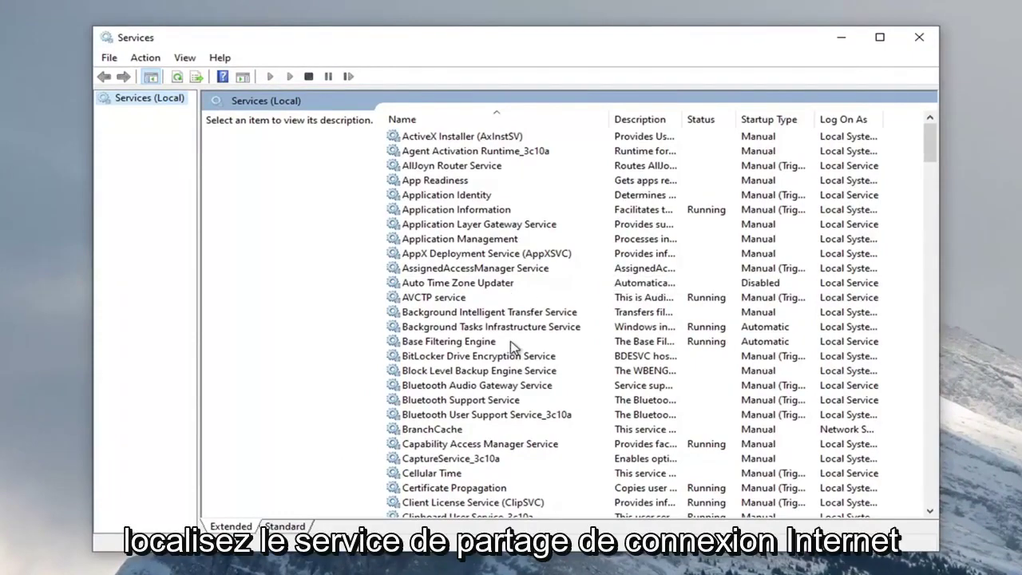
Locate the Internet Connection Sharing (ICS) service in the list and open its properties.
scroll(510, 345, "down", 20)
scroll(518, 349, "up", 1)
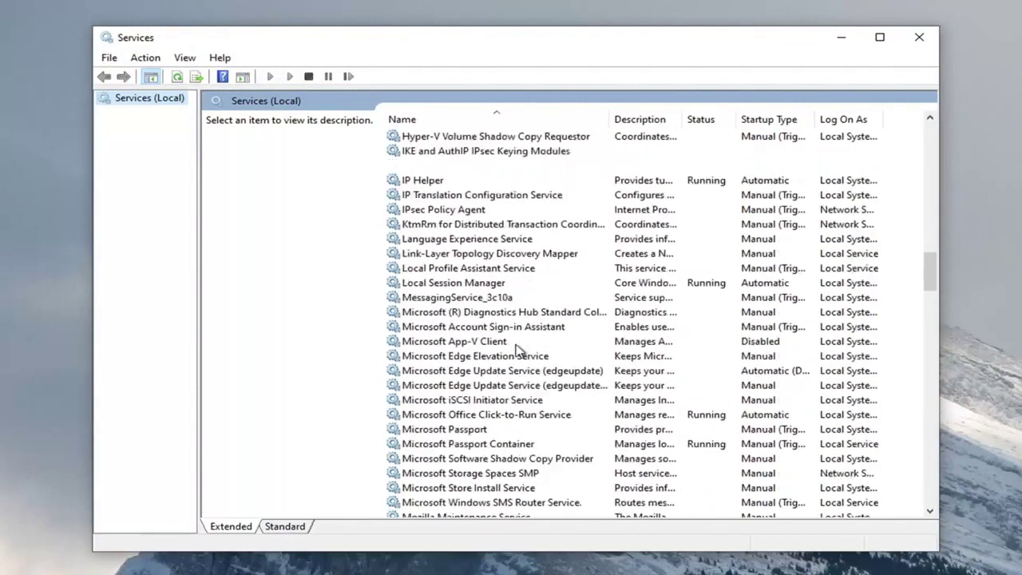
scroll(514, 351, "up", 6)
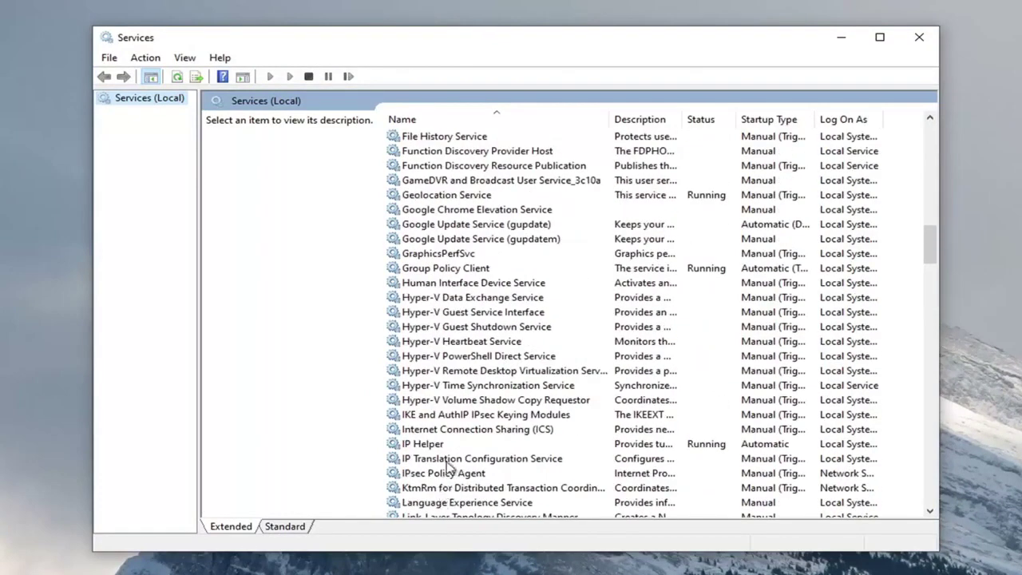
scroll(453, 428, "down", 2)
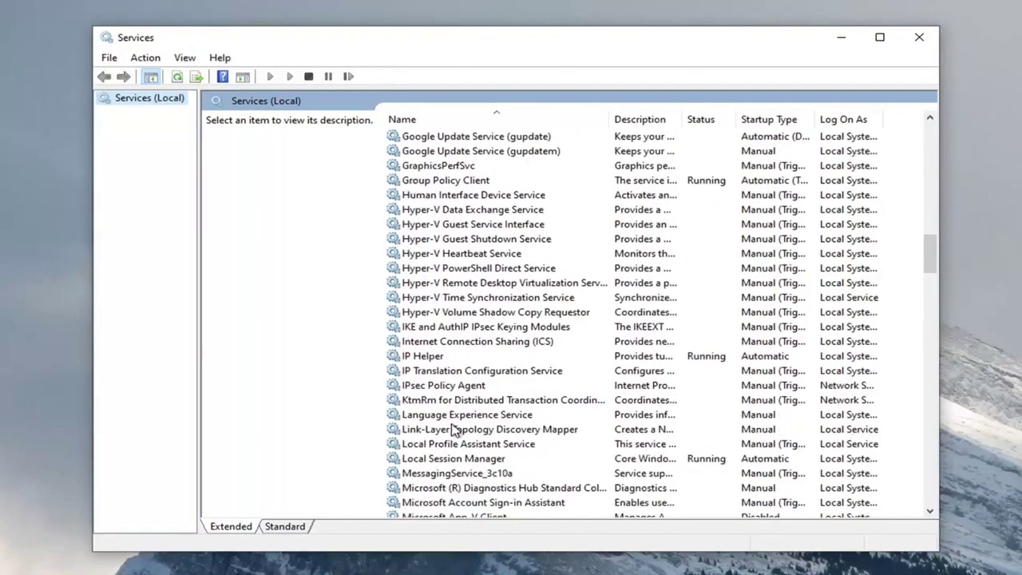
scroll(470, 367, "down", 1)
left_click(465, 356)
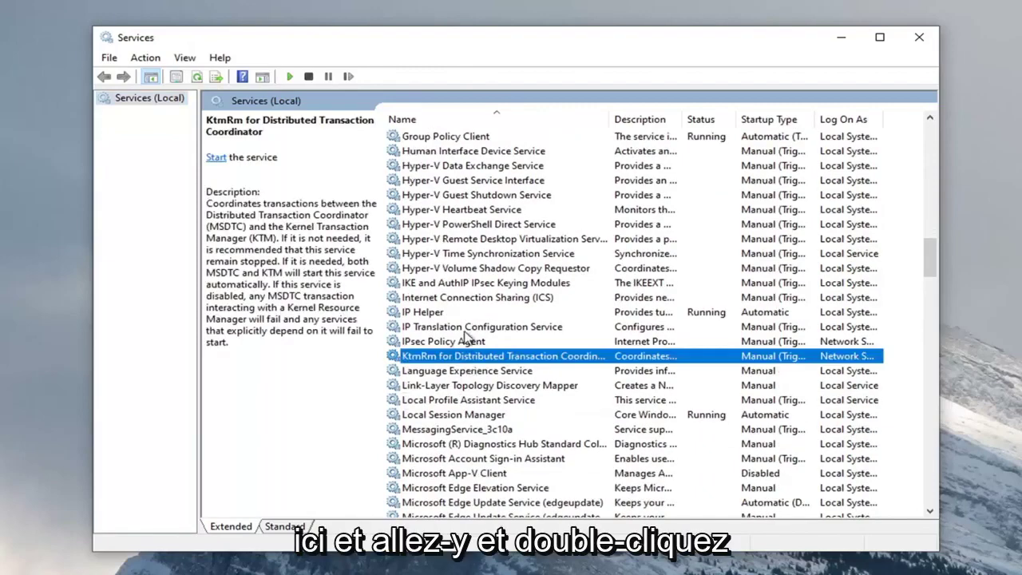
left_click(467, 300)
scroll(467, 303, "up", 2)
double_click(467, 387)
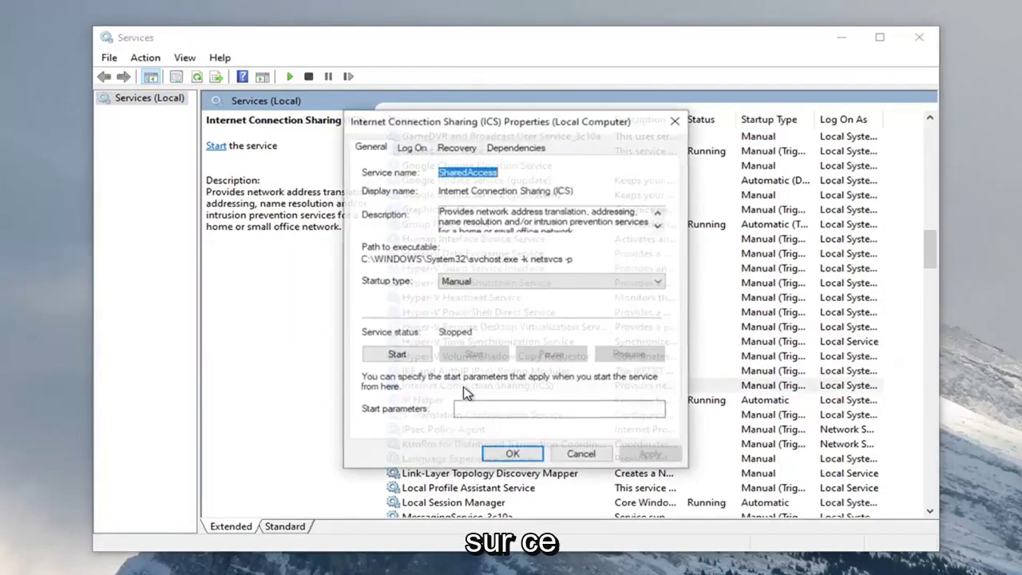
Set the Internet Connection Sharing (ICS) startup type to Automatic, start the service and apply the changes.
left_click(469, 284)
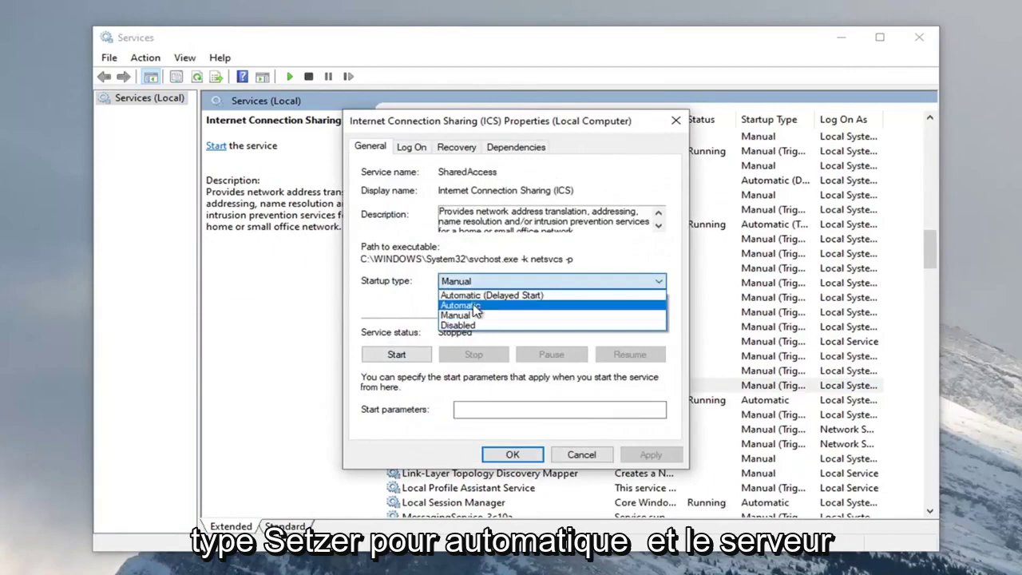
left_click(475, 308)
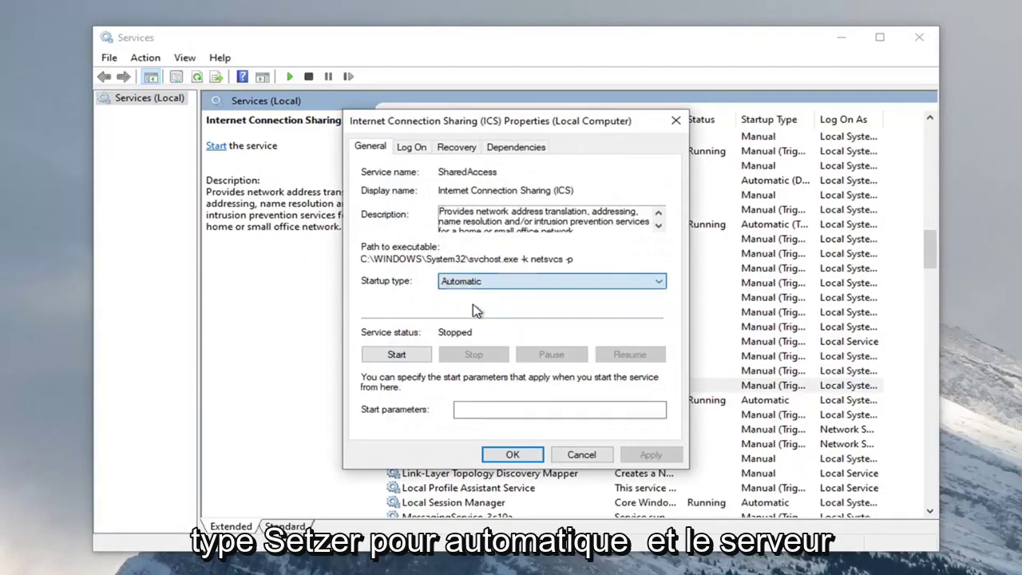
left_click(421, 352)
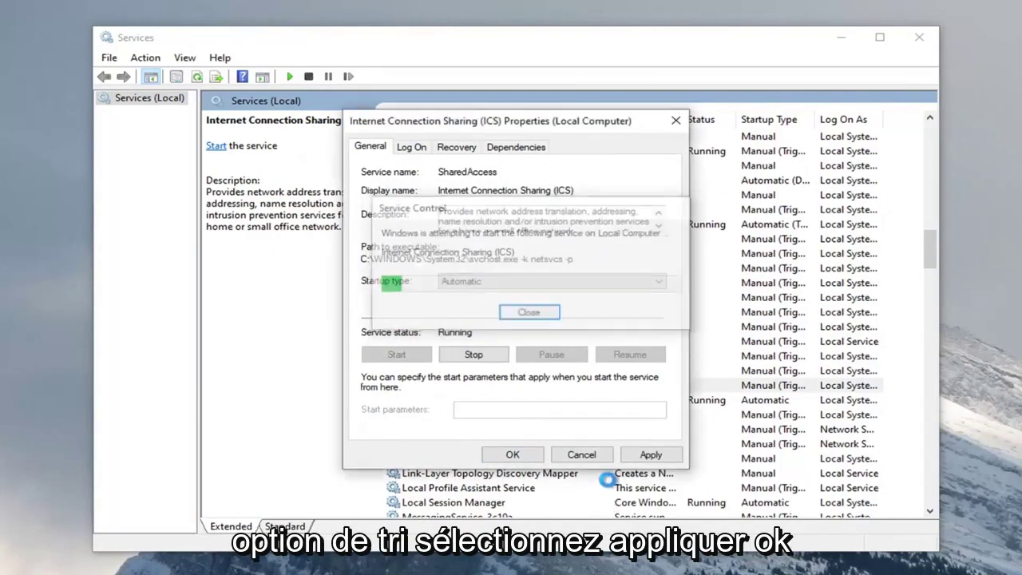
left_click(650, 454)
left_click(512, 454)
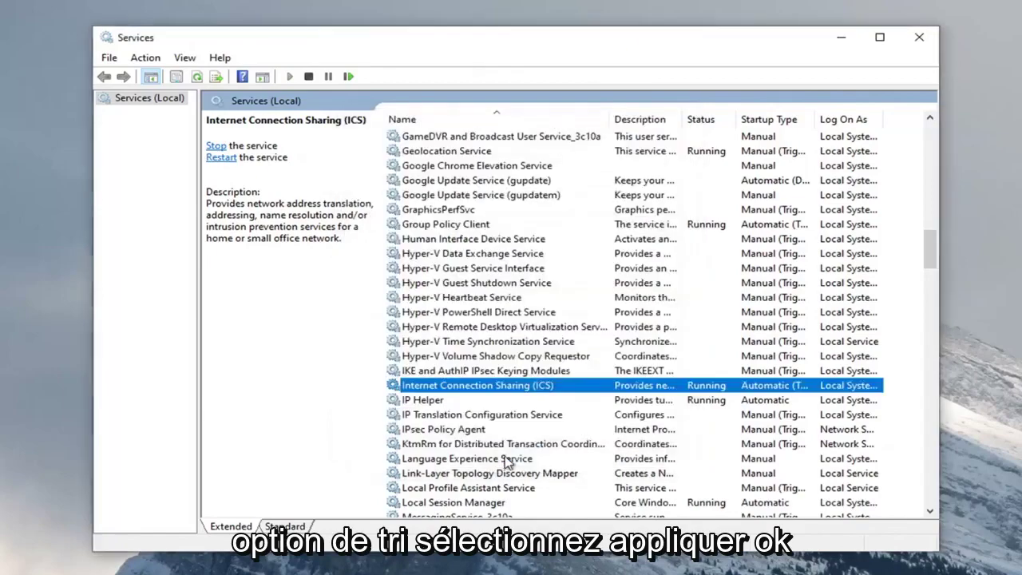